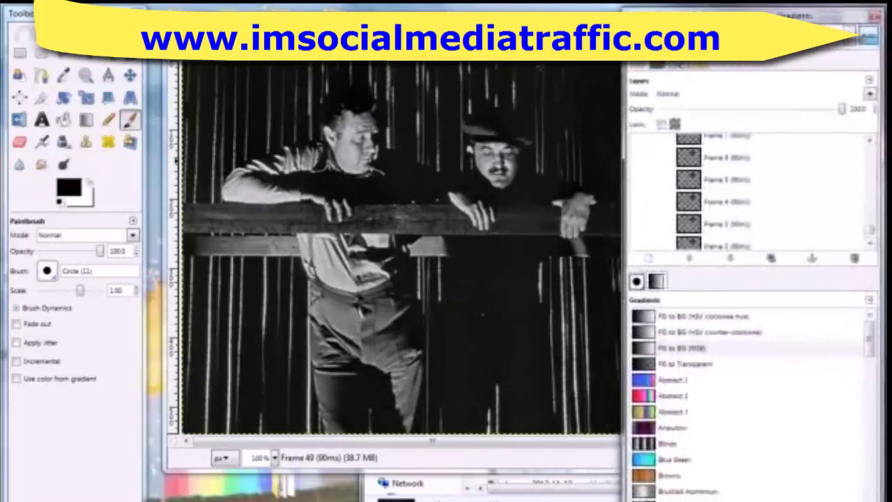
Step: Narrow the Layers dock so it no longer covers the image window, and bring the Background layer into view
drag(623, 72, 707, 72)
drag(703, 198, 701, 198)
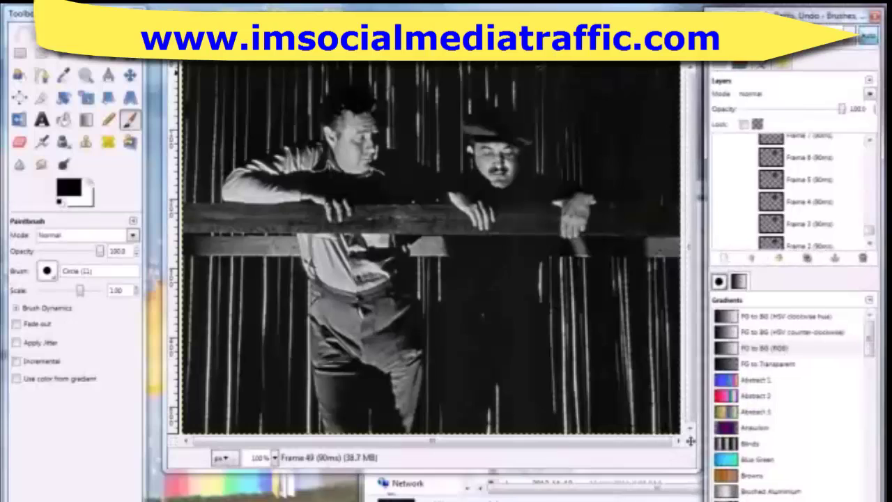
scroll(790, 192, down, 1)
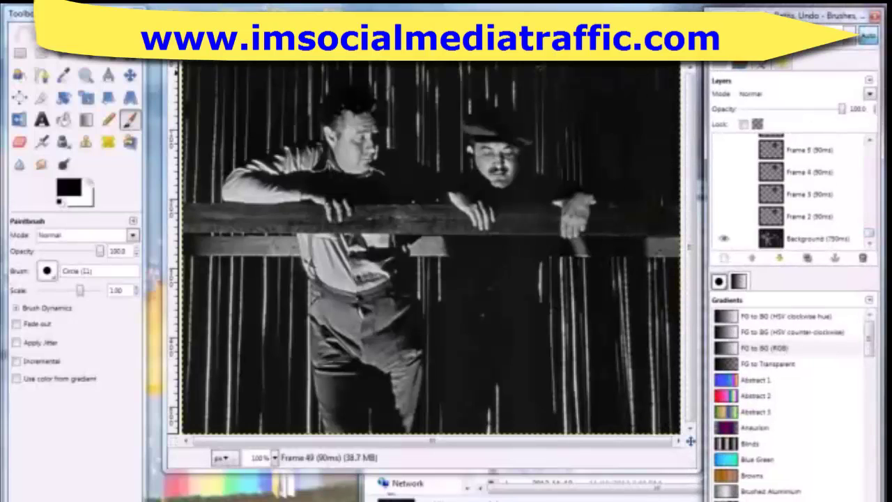
Step: Switch to the file browser to view the Citizen_Kane_Stink GIF and its source snapshots in the stinks folder, and return to GIMP
click(482, 489)
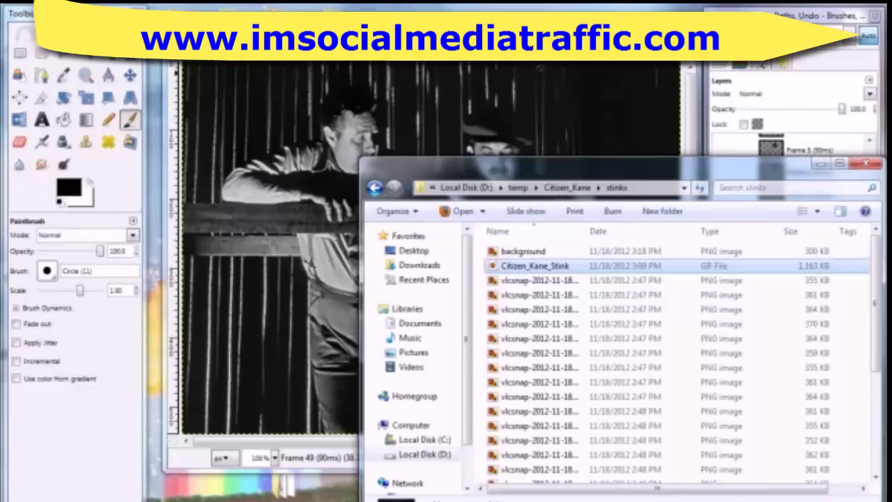
key(alt+Tab)
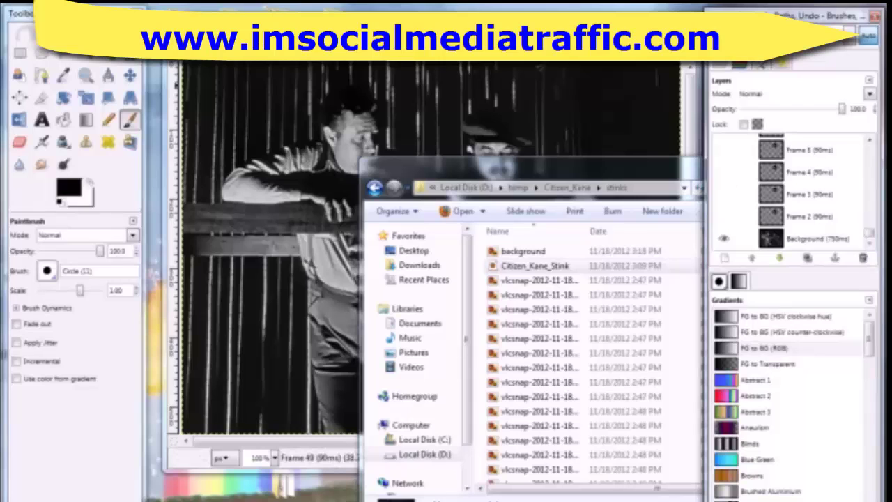
key(alt+Tab)
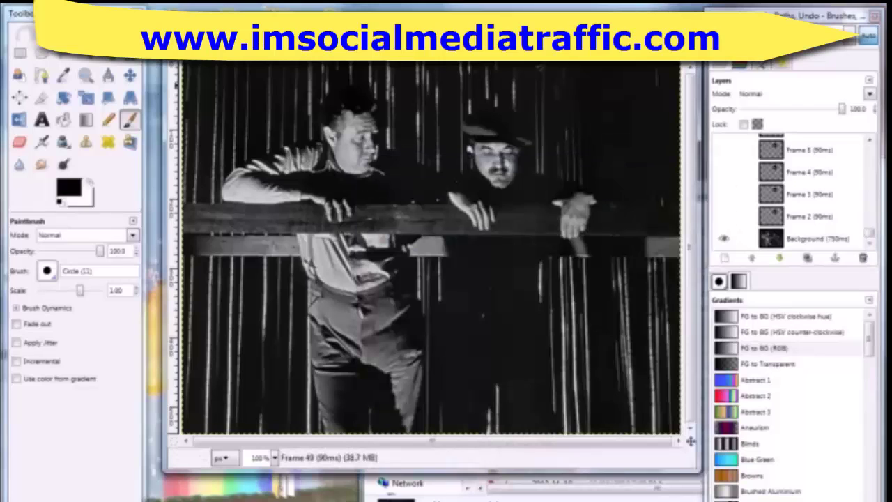
key(alt+Tab)
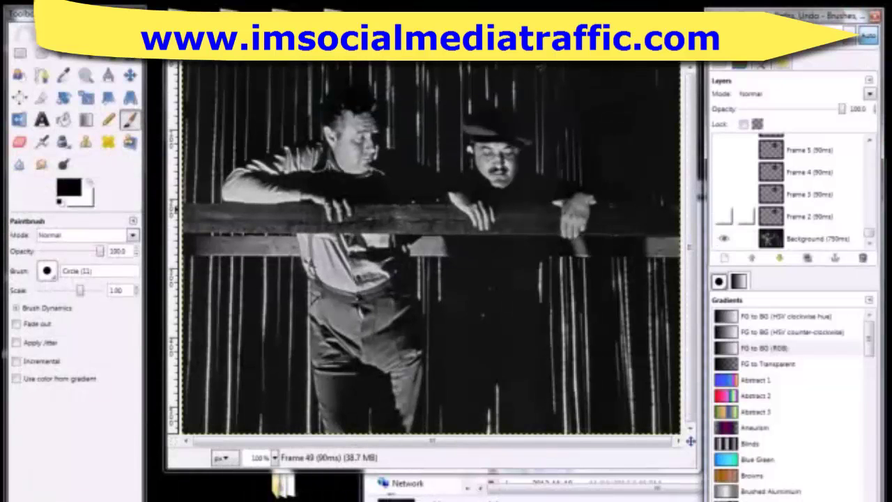
Step: Select the Frame 2 layer, hide the Background layer and make Frame 2 visible
click(808, 216)
click(724, 238)
click(724, 216)
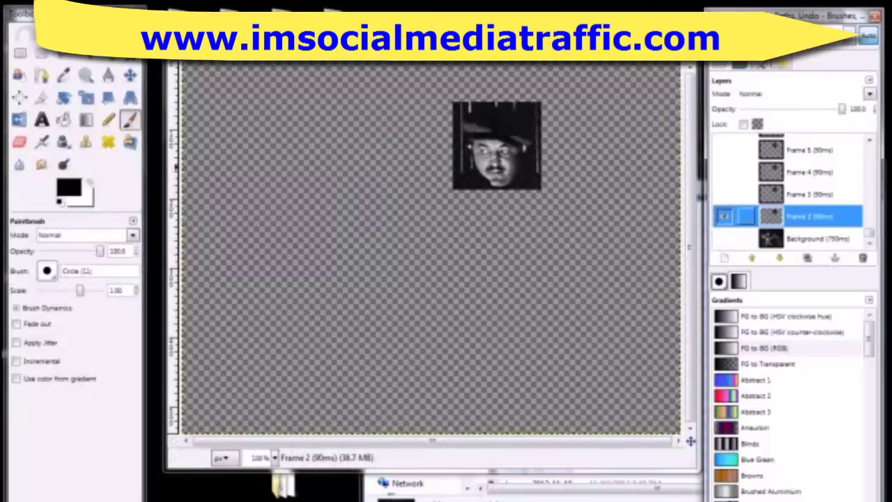
right_click(785, 216)
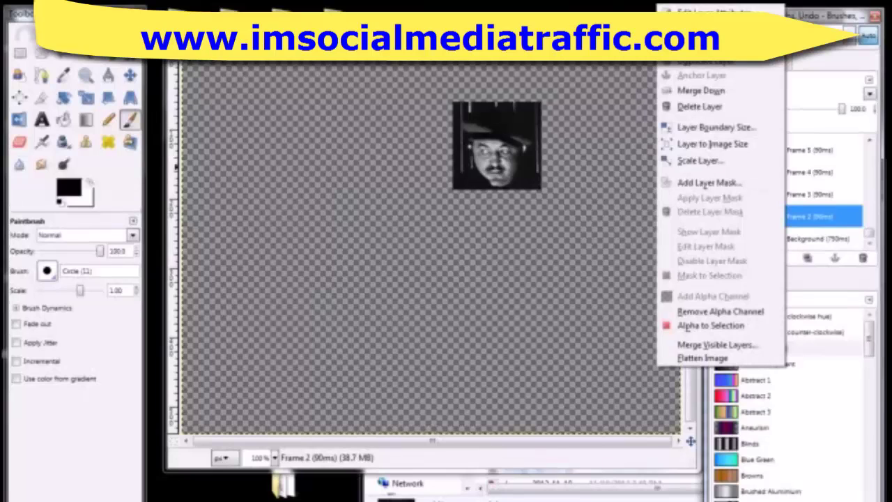
key(Escape)
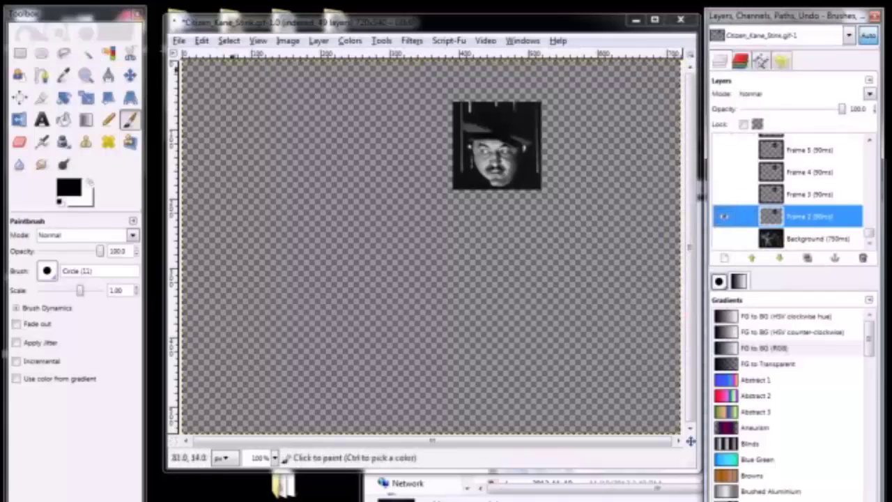
Step: Make the Frame 3, Frame 4 and Frame 5 layers visible above Frame 2
click(723, 194)
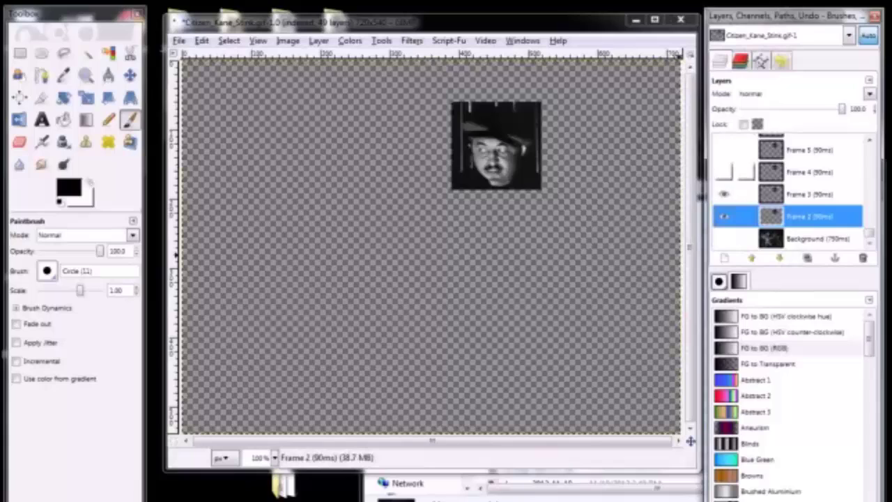
click(723, 171)
click(723, 149)
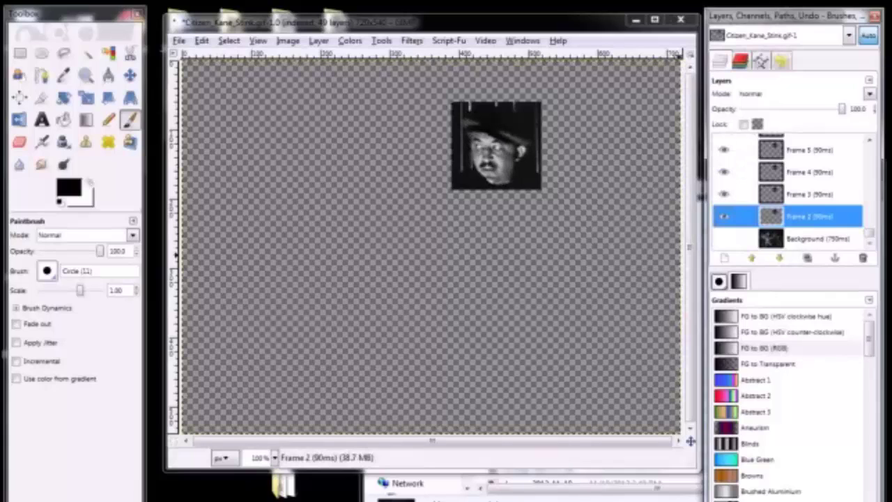
Step: Show the Background layer temporarily and toggle Frame 5's visibility to compare how the frame changes over it
click(724, 239)
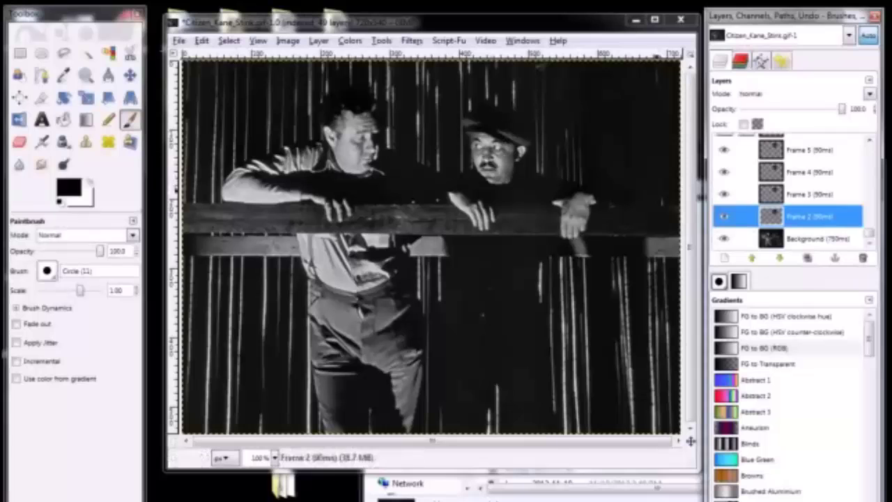
click(724, 149)
click(723, 149)
click(723, 149)
click(723, 149)
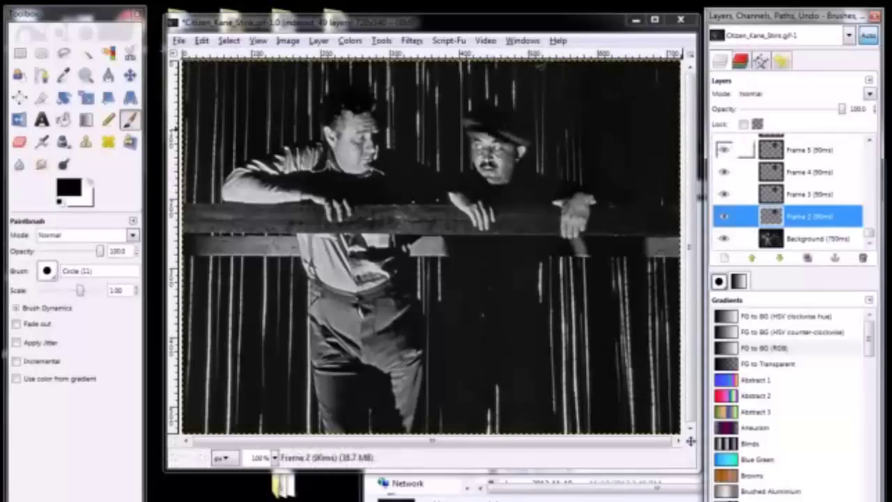
click(724, 150)
click(723, 238)
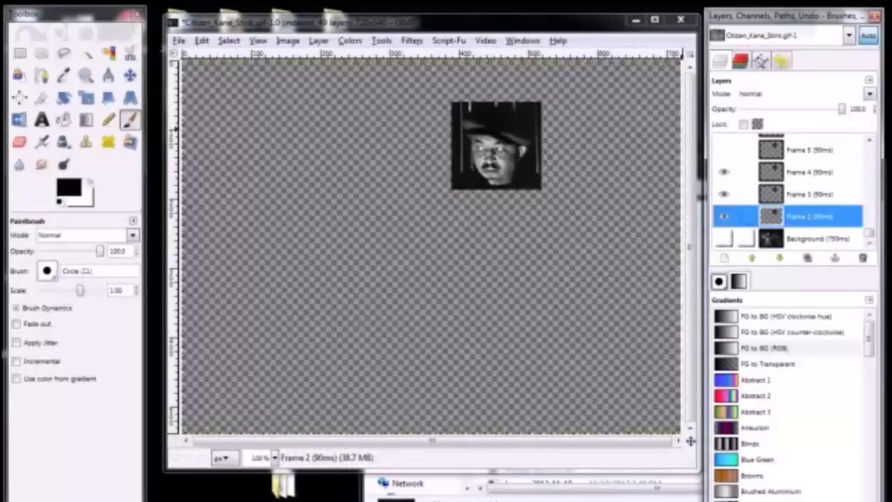
click(723, 149)
Step: Make the Frame 6 and Frame 7 layers visible
scroll(723, 171, up, 1)
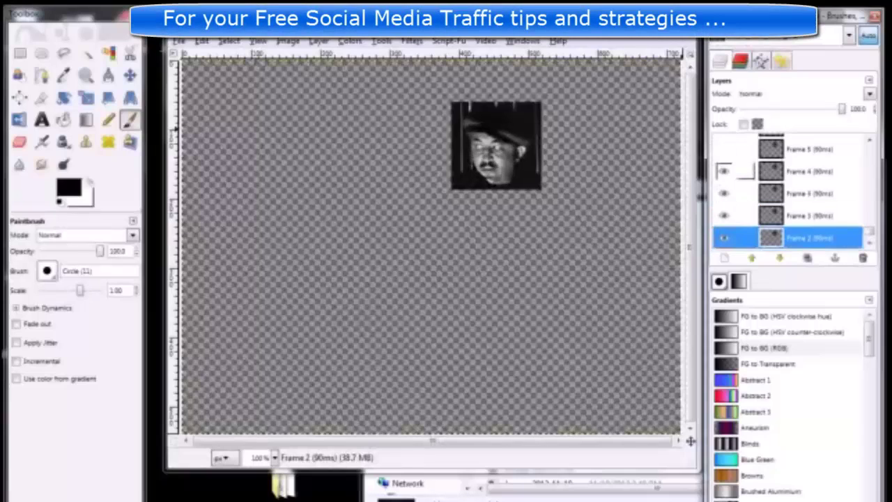
click(723, 149)
scroll(723, 171, up, 1)
scroll(725, 170, up, 3)
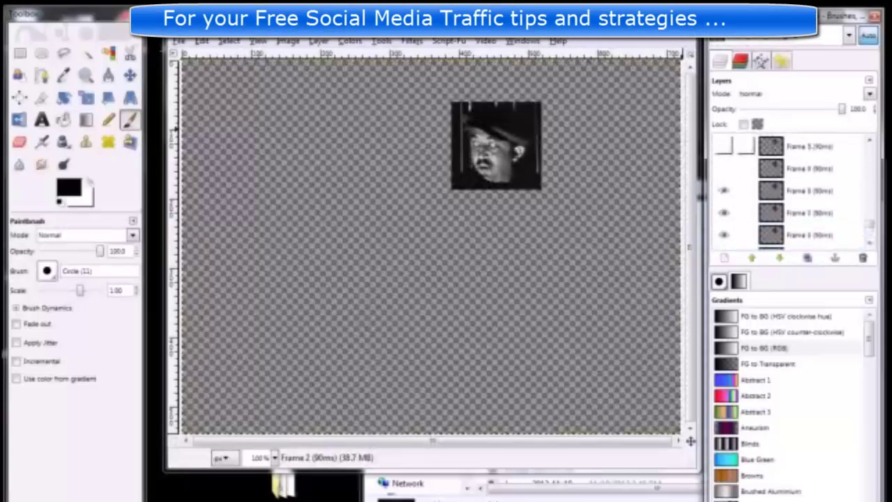
Step: Make the layers from Frame 11 to Frame 16 visible one after another
click(724, 164)
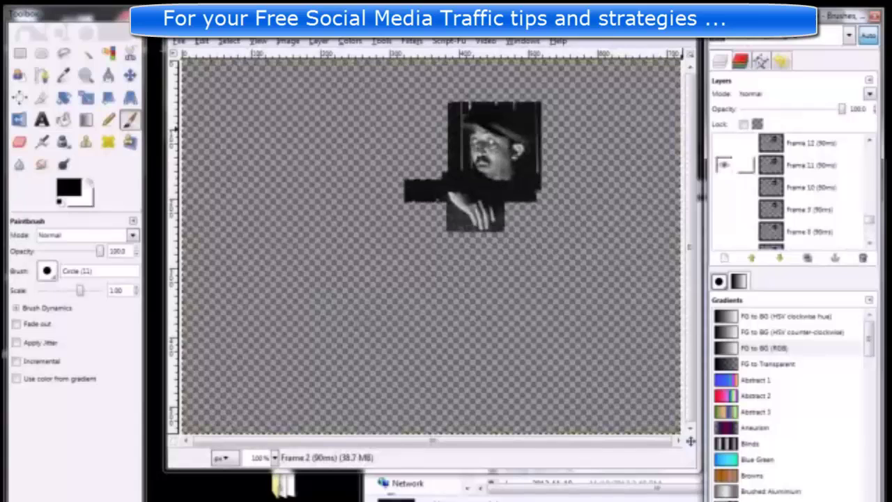
scroll(724, 164, up, 1)
click(723, 164)
scroll(723, 164, up, 1)
scroll(724, 164, down, 1)
scroll(723, 164, up, 1)
click(724, 164)
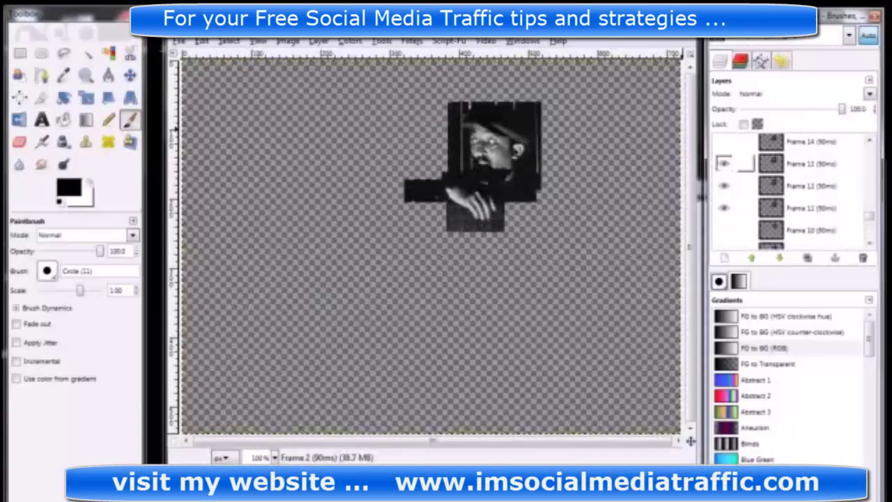
click(723, 141)
scroll(723, 164, up, 1)
click(723, 141)
scroll(724, 162, up, 2)
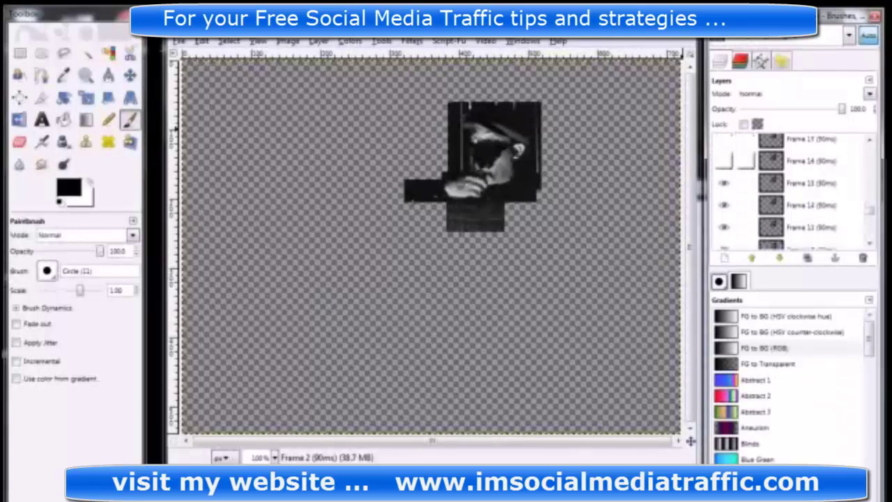
click(723, 161)
Step: Make the Background layer visible beneath the frames and select the Frame 2 layer
scroll(725, 195, down, 9)
scroll(724, 195, down, 1)
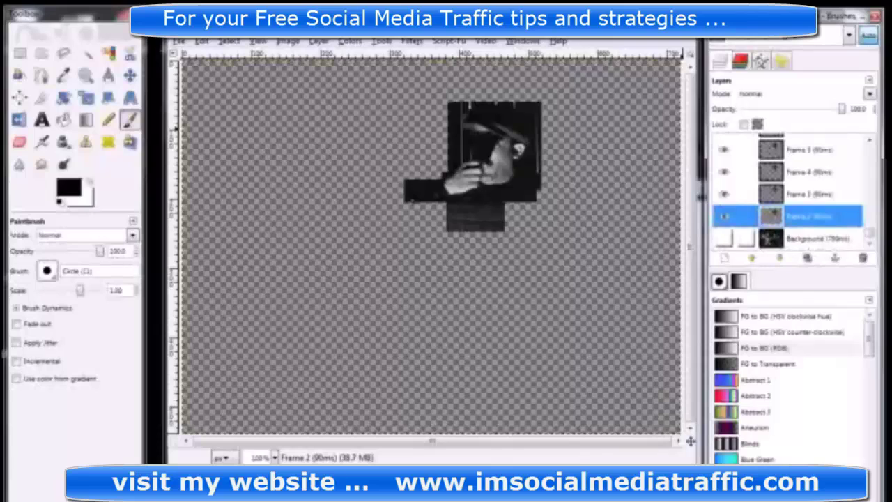
click(723, 238)
click(809, 216)
scroll(793, 193, up, 20)
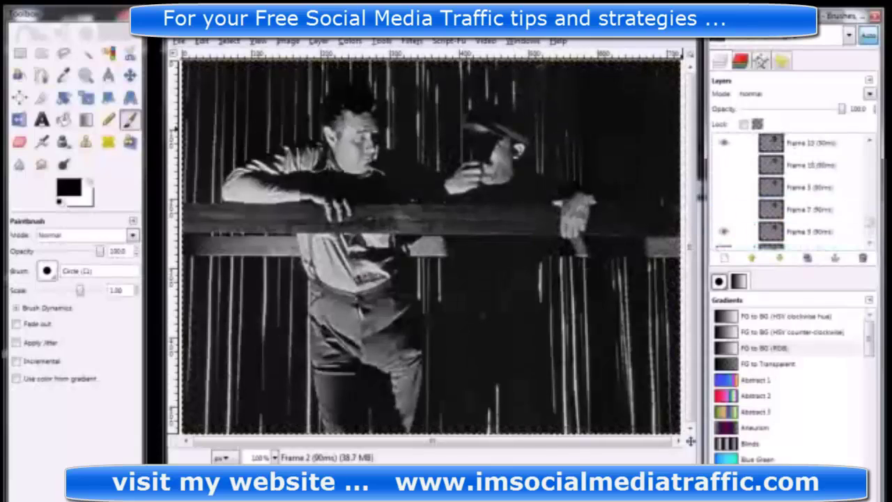
scroll(793, 206, down, 8)
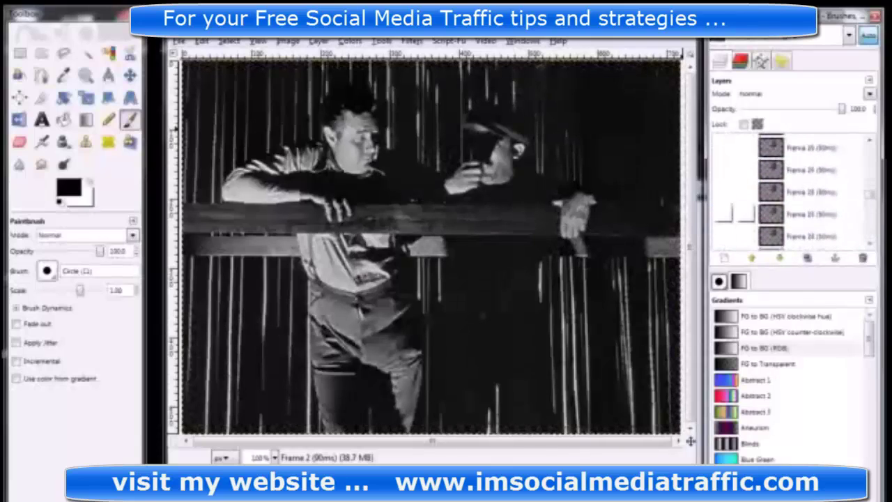
click(411, 41)
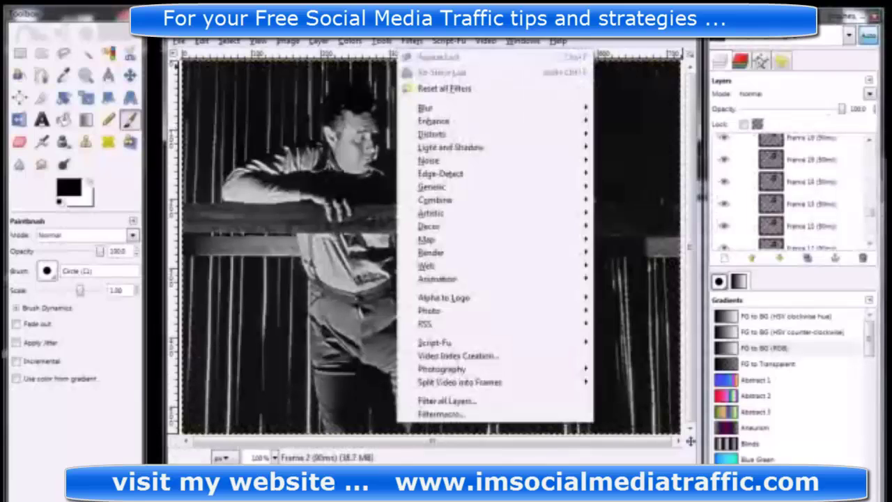
key(Left)
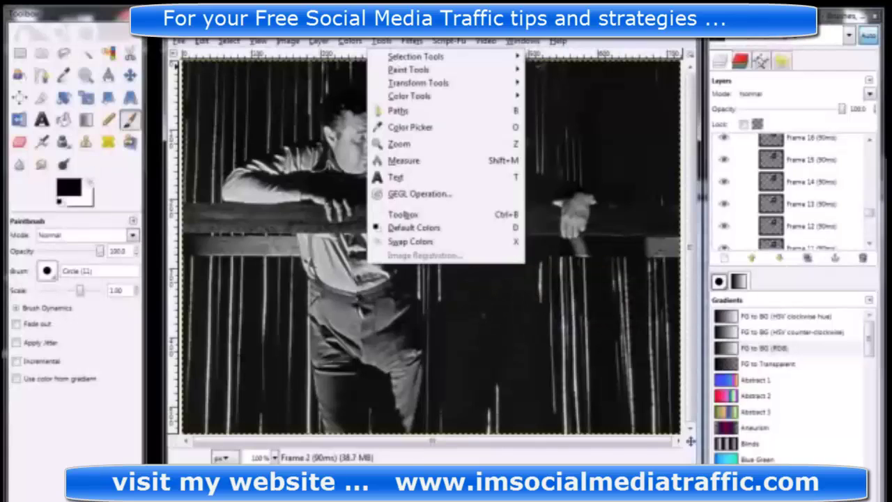
click(647, 171)
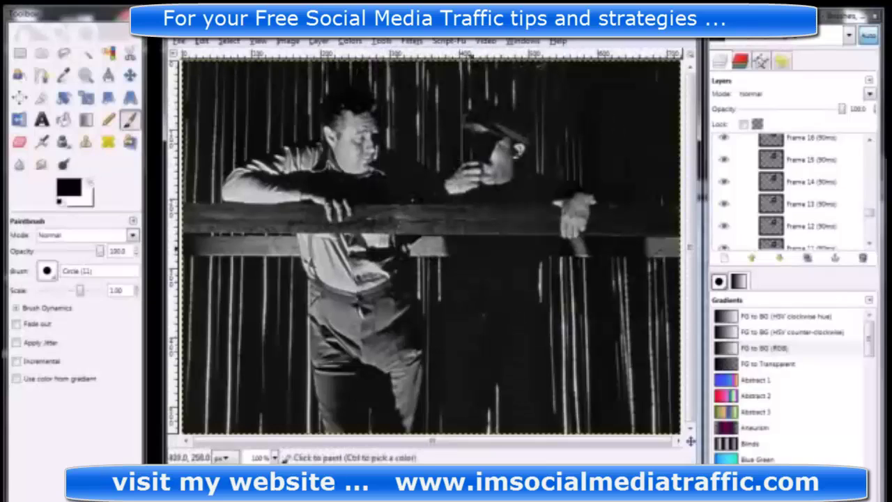
scroll(739, 206, down, 3)
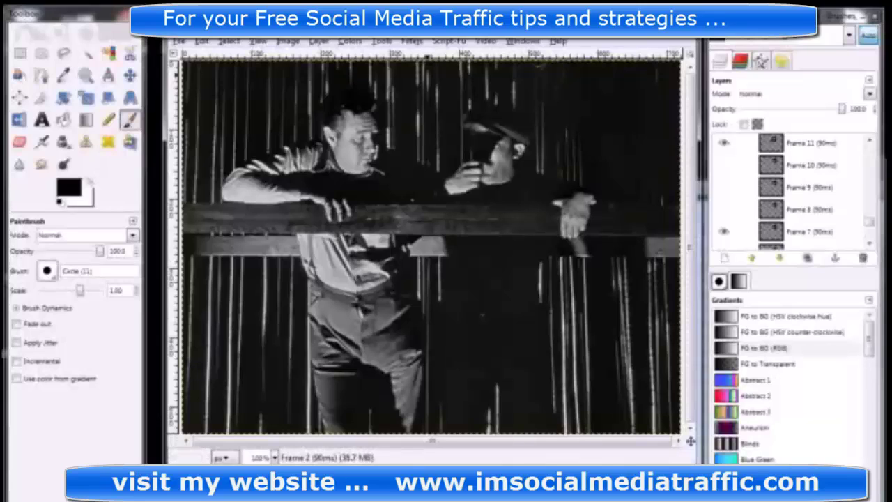
click(381, 40)
click(381, 40)
Step: Preview the layer-based animation with the Playback filter, play it and close the preview
click(412, 41)
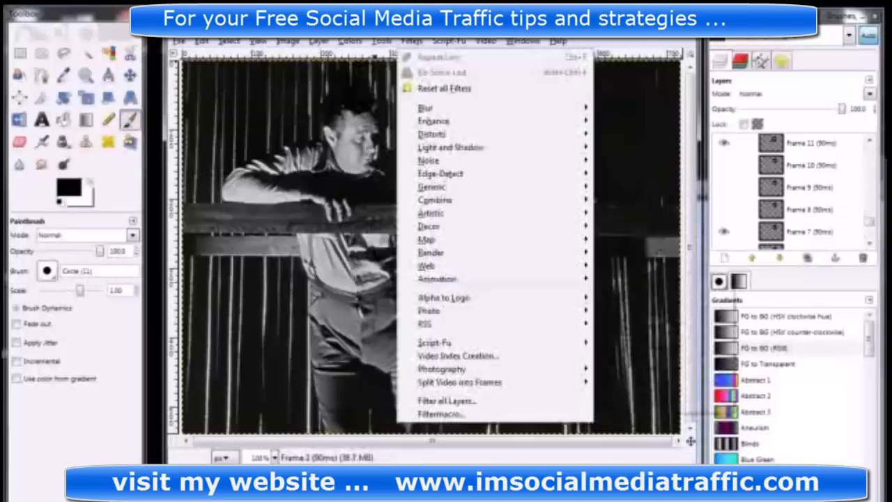
mouse_move(436, 278)
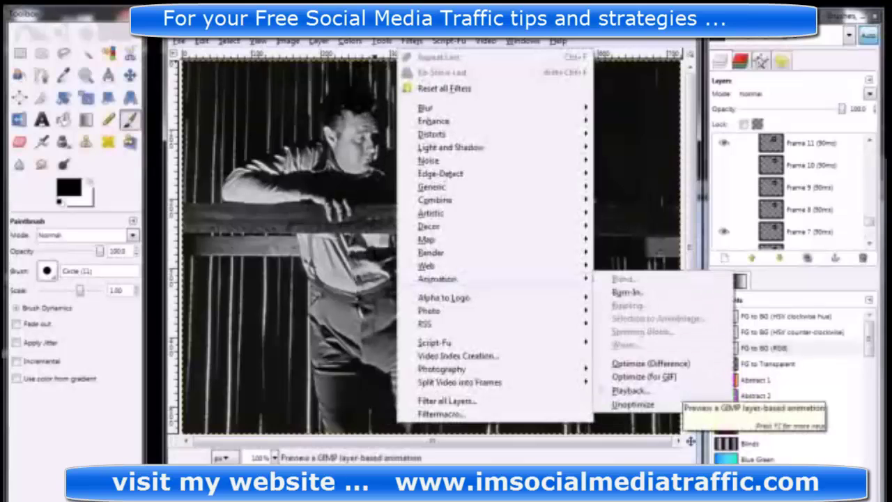
click(630, 390)
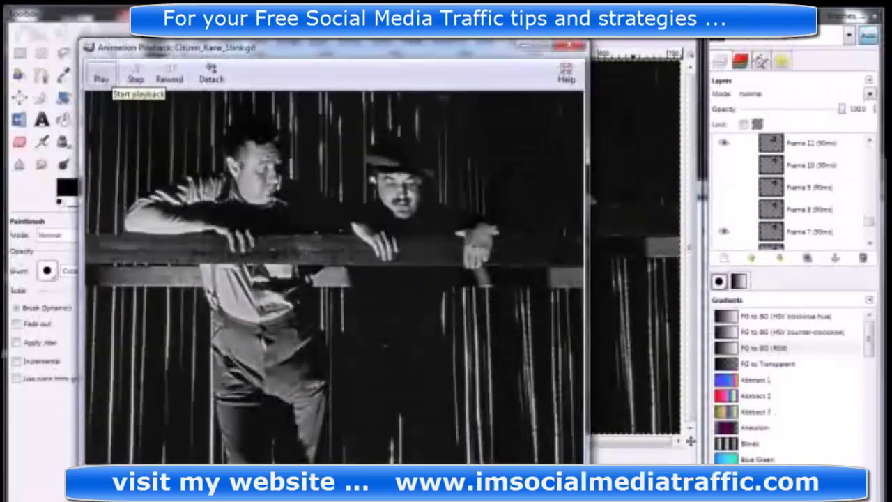
click(101, 80)
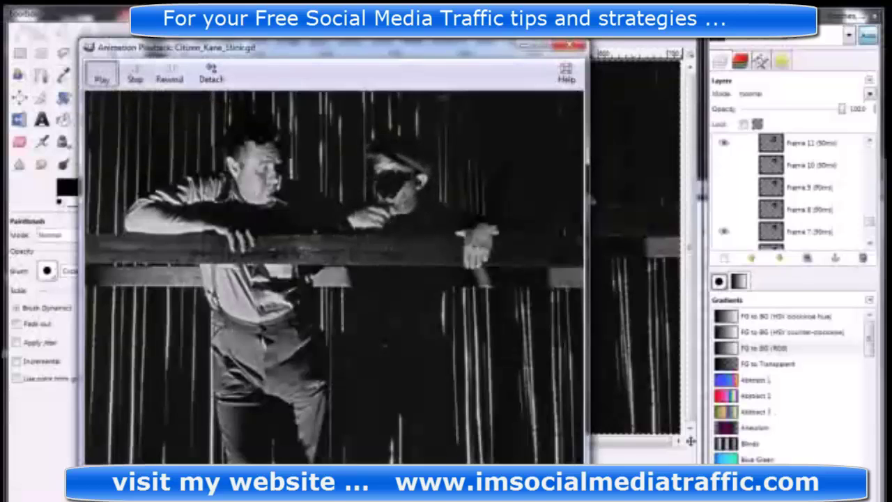
click(573, 46)
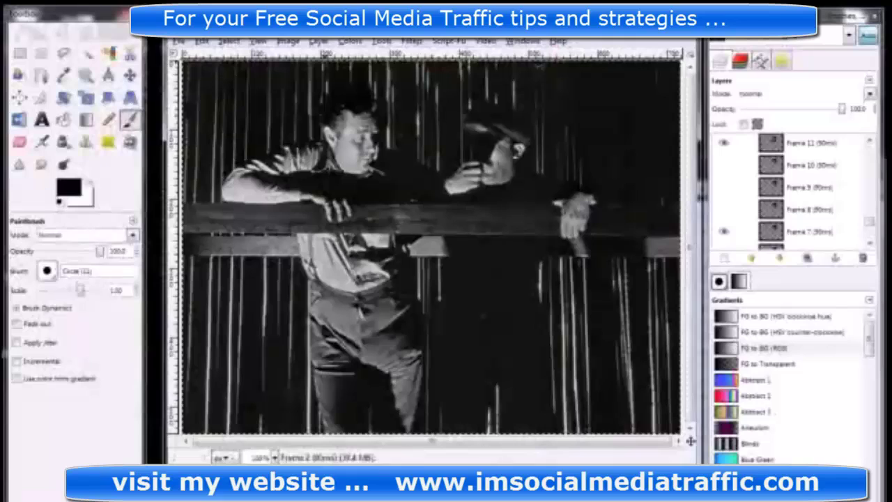
Step: Convert the image to indexed color with an optimum palette of 255 colors and Floyd-Steinberg (normal) dithering
click(288, 42)
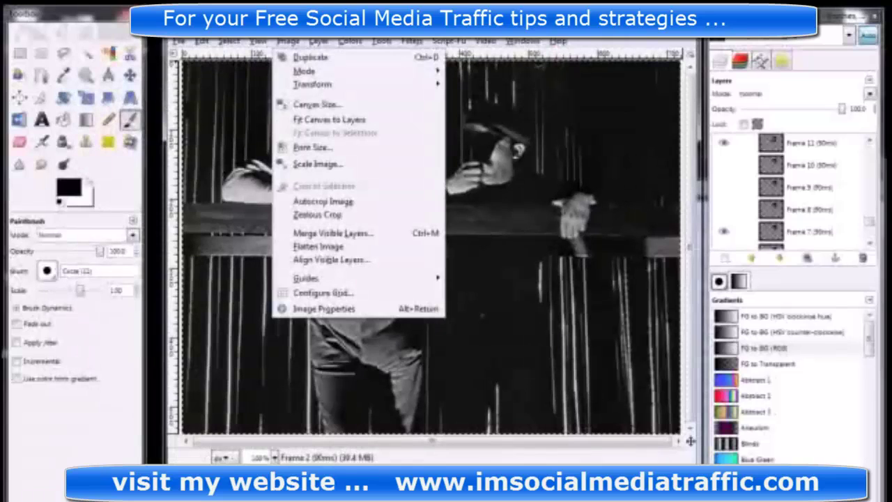
mouse_move(307, 70)
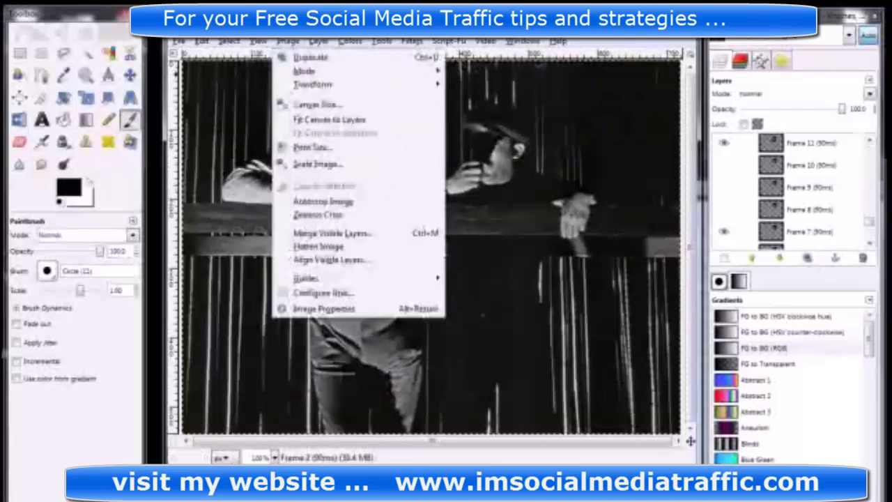
mouse_move(303, 71)
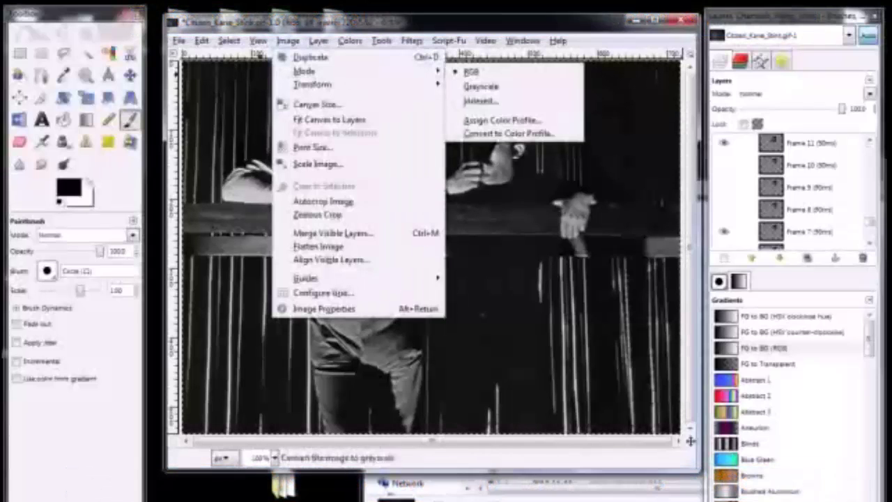
click(480, 100)
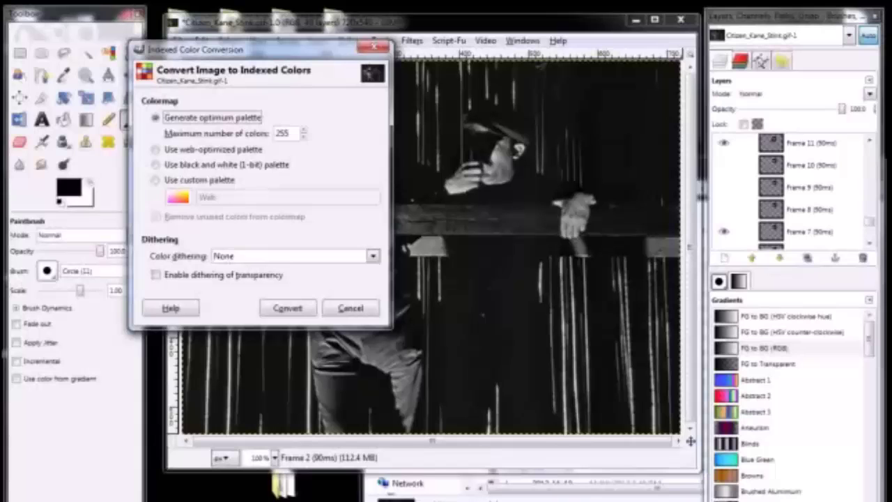
click(372, 255)
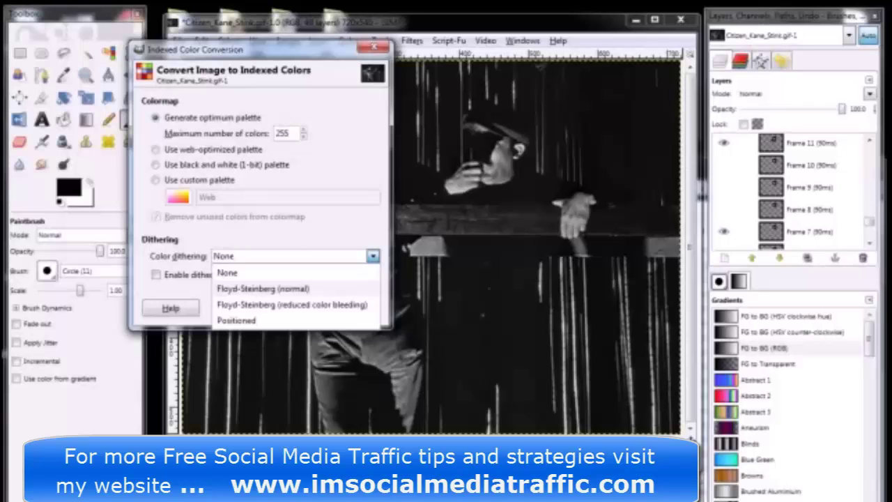
click(263, 288)
click(288, 308)
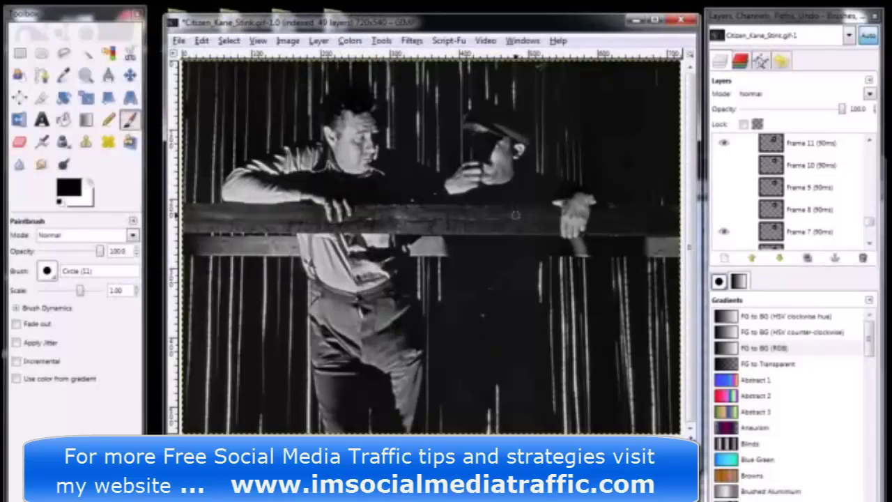
click(288, 40)
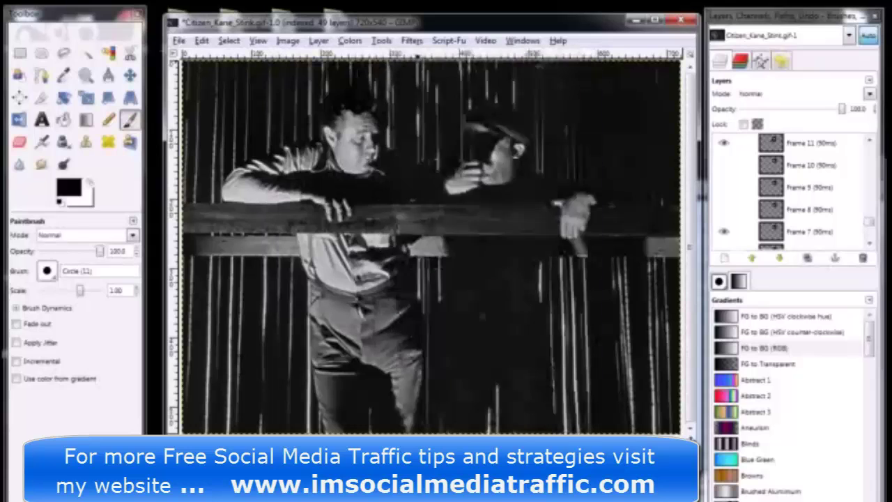
mouse_move(350, 40)
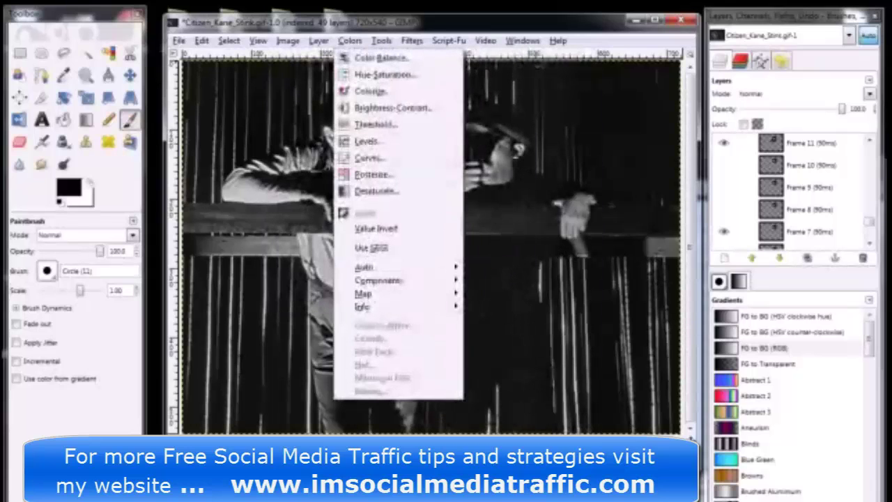
mouse_move(287, 40)
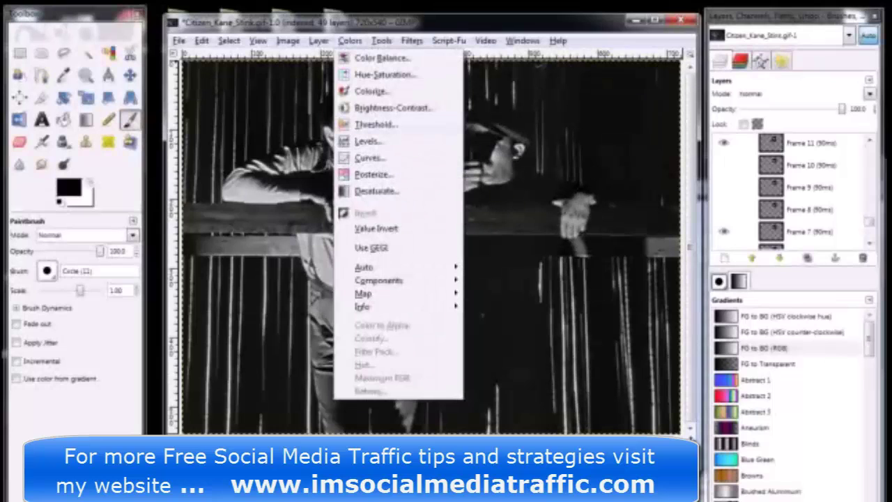
key(Escape)
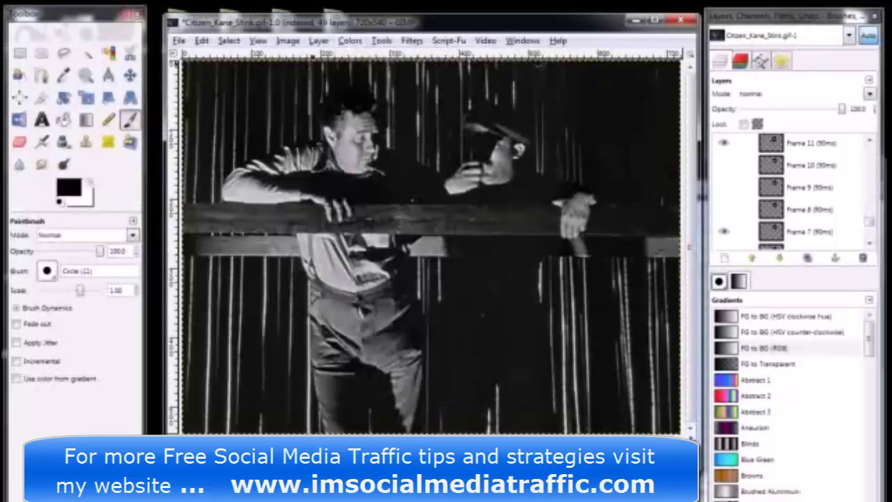
Step: Start saving the image as Citizen_Kane_Stink_temp.gif in the stinks folder, exporting it as an animation
click(179, 40)
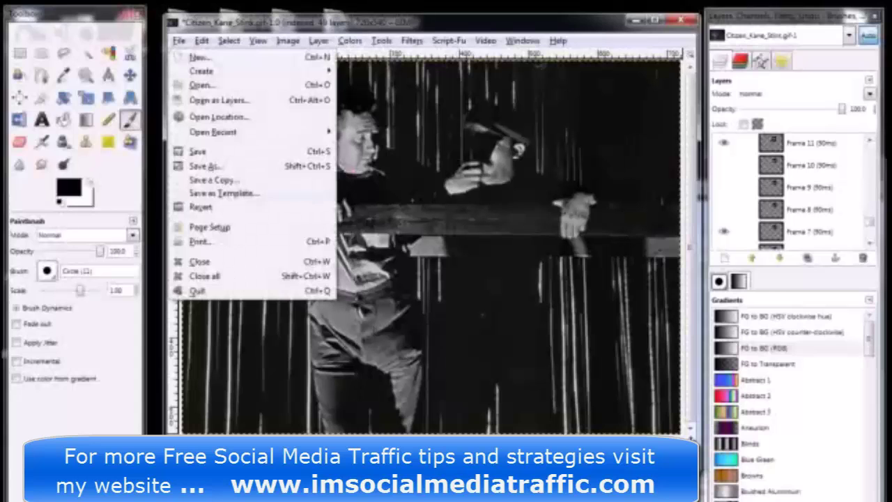
key(ctrl+shift+s)
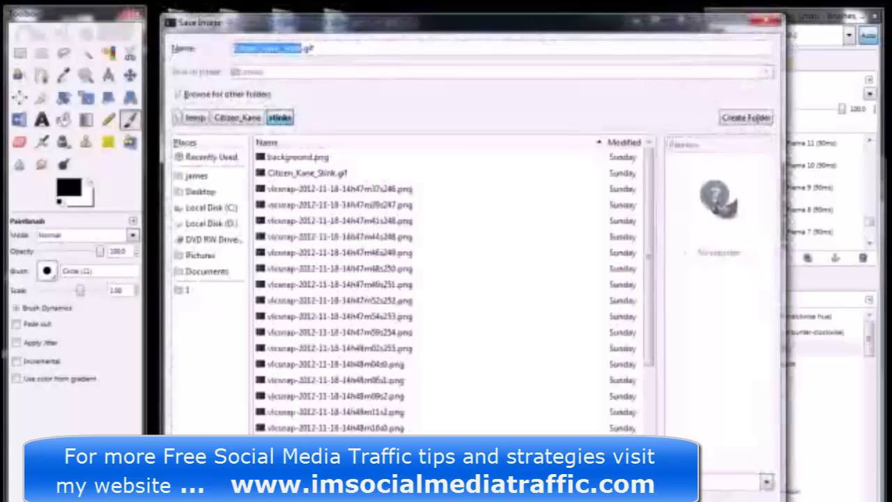
click(302, 48)
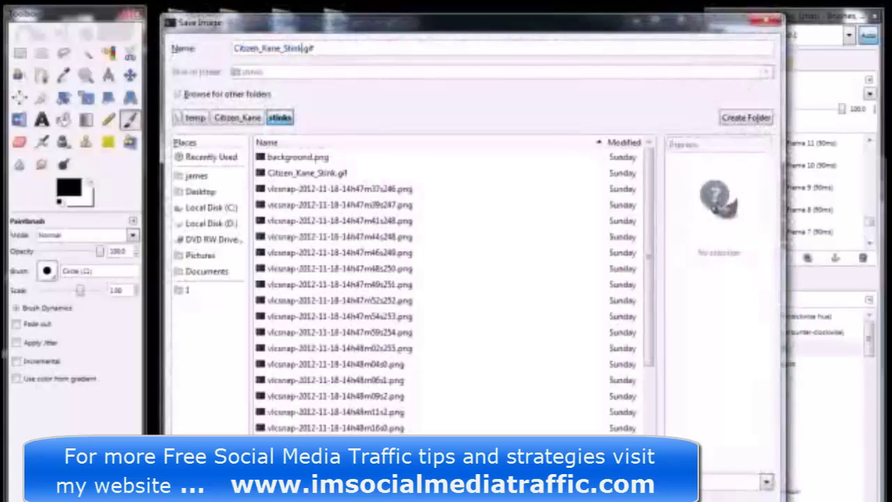
text(_temp)
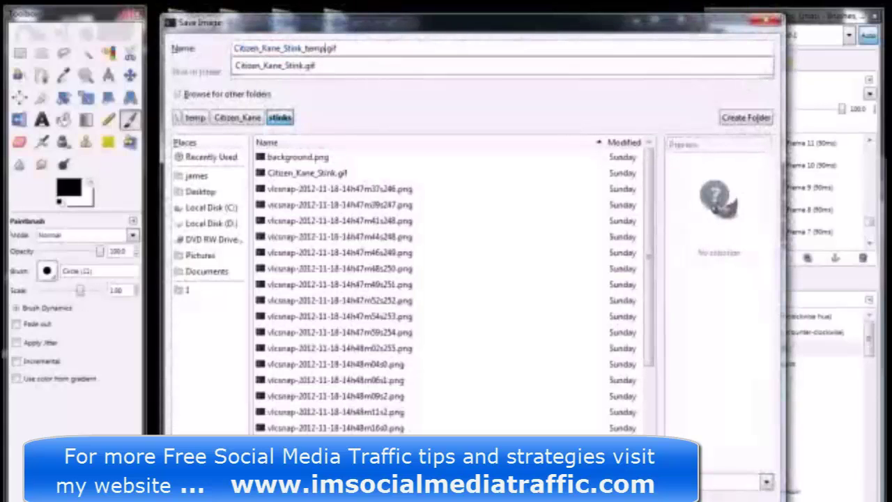
key(Return)
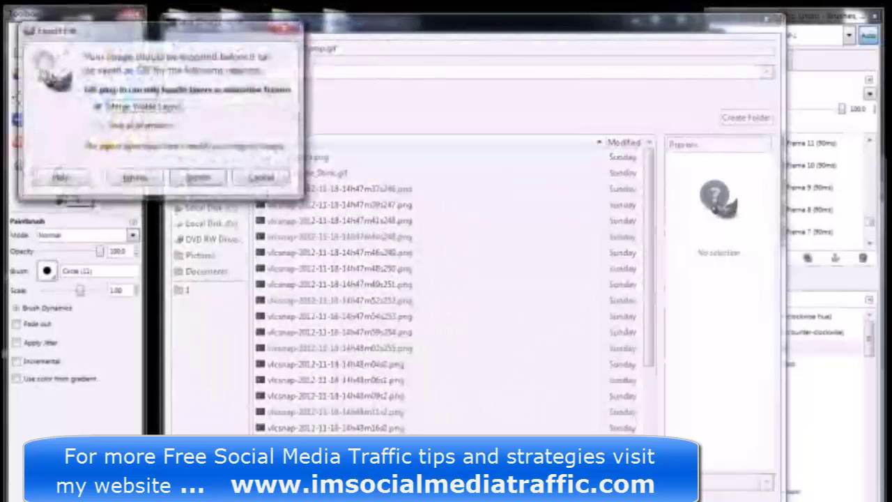
key(Down)
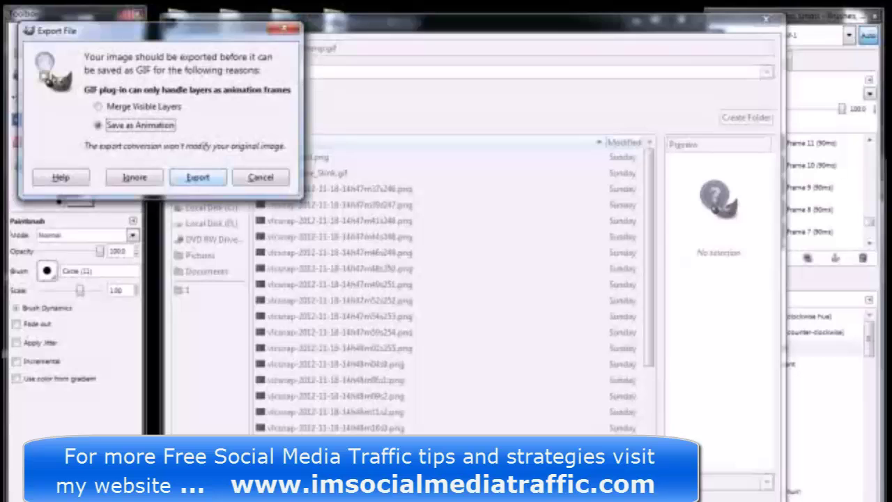
click(197, 177)
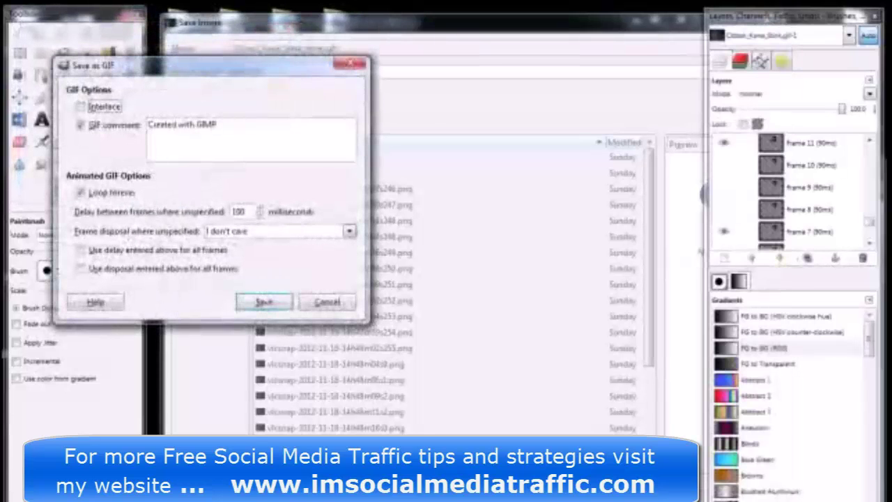
triple_click(215, 125)
click(217, 124)
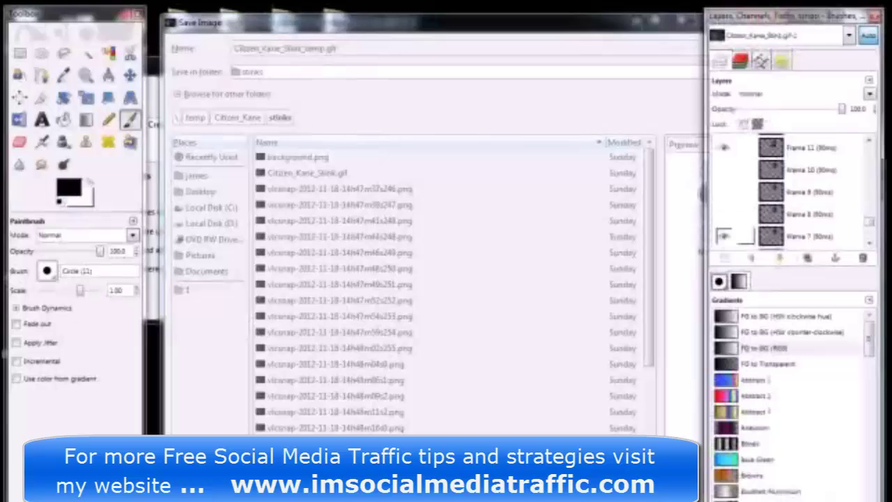
Step: Examine the frame delay in the Background layer's name through its layer attributes and look over the delays of the other frames
scroll(791, 192, down, 3)
click(808, 216)
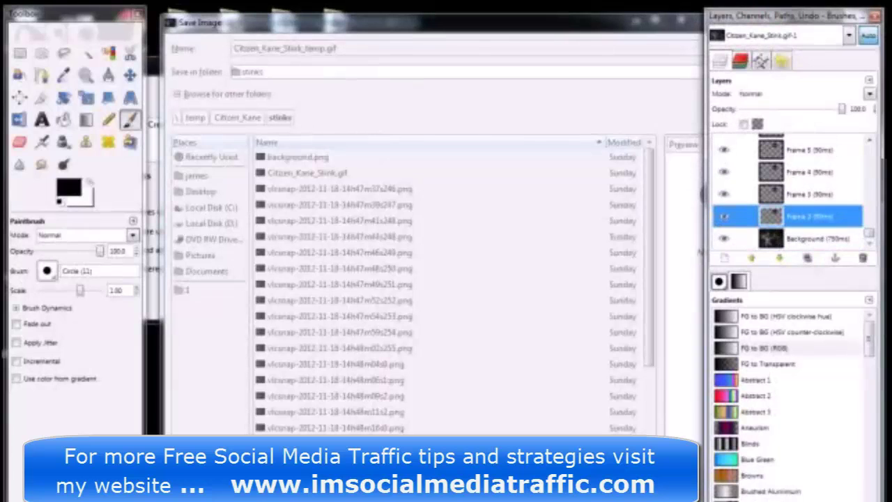
click(809, 238)
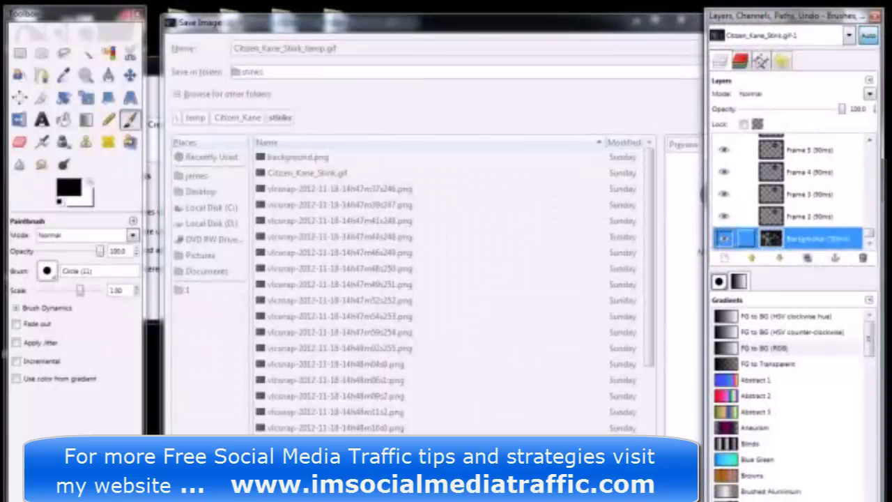
right_click(713, 238)
click(770, 12)
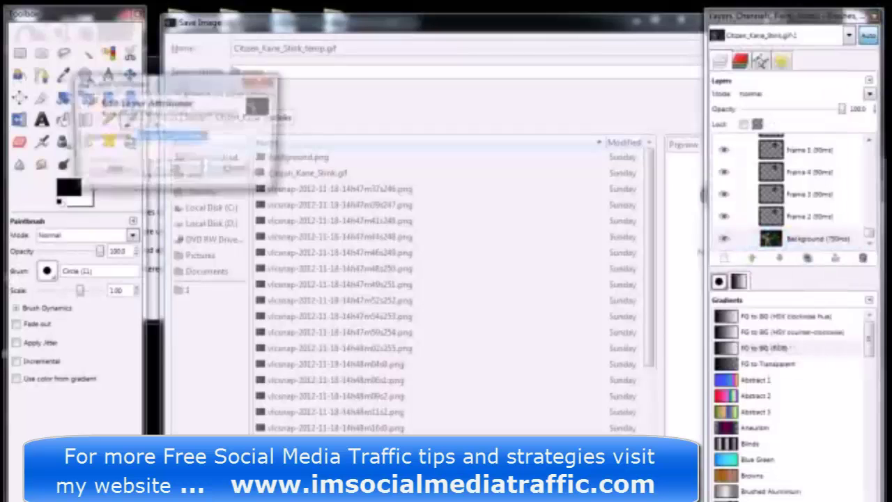
click(201, 136)
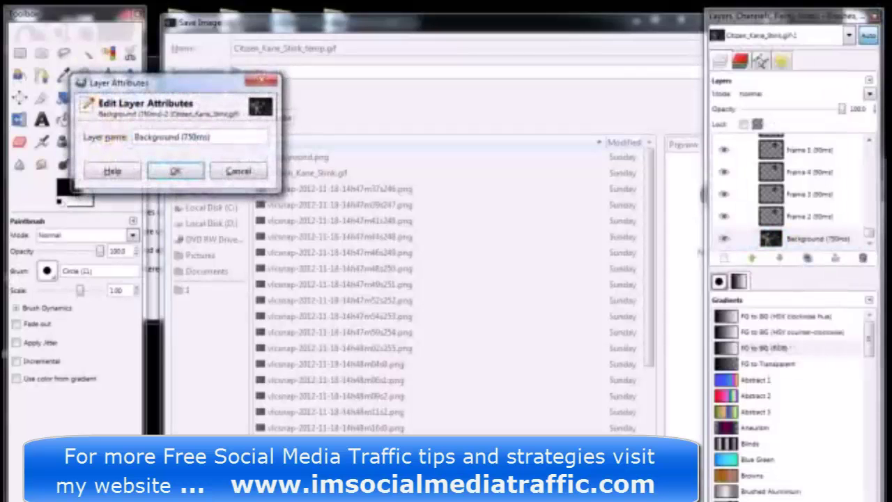
drag(200, 137, 184, 136)
click(205, 137)
key(Return)
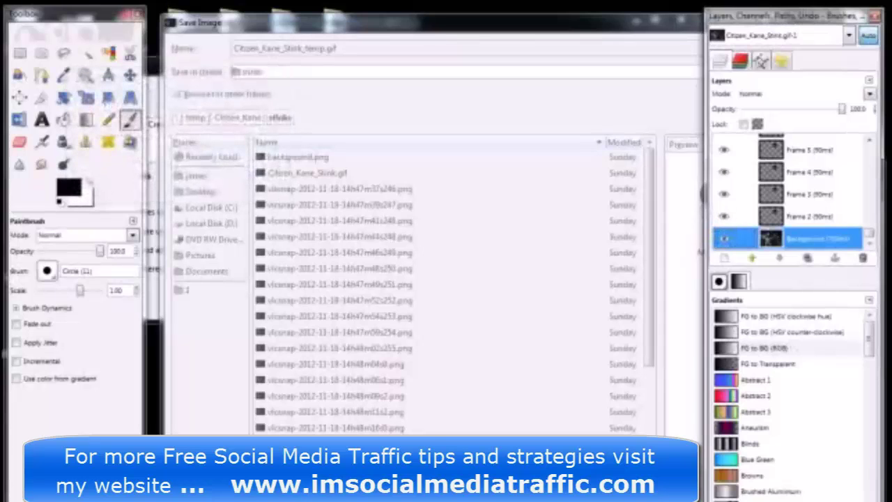
scroll(795, 192, up, 15)
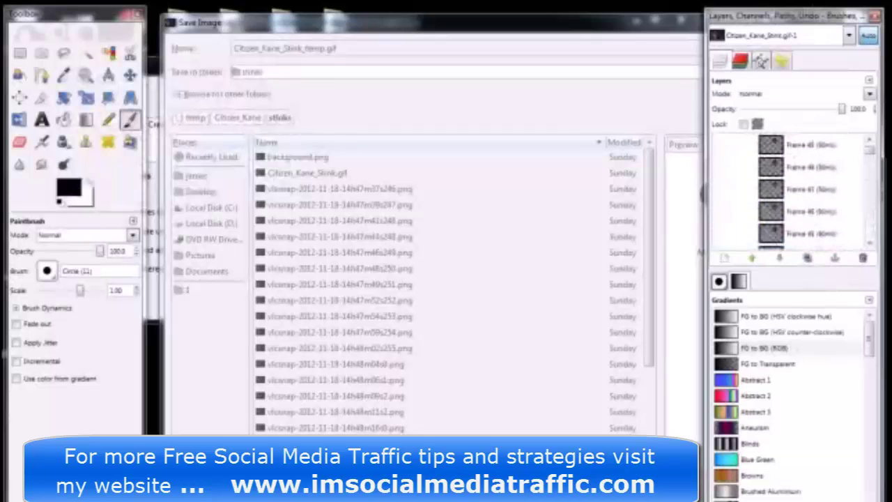
scroll(795, 192, down, 15)
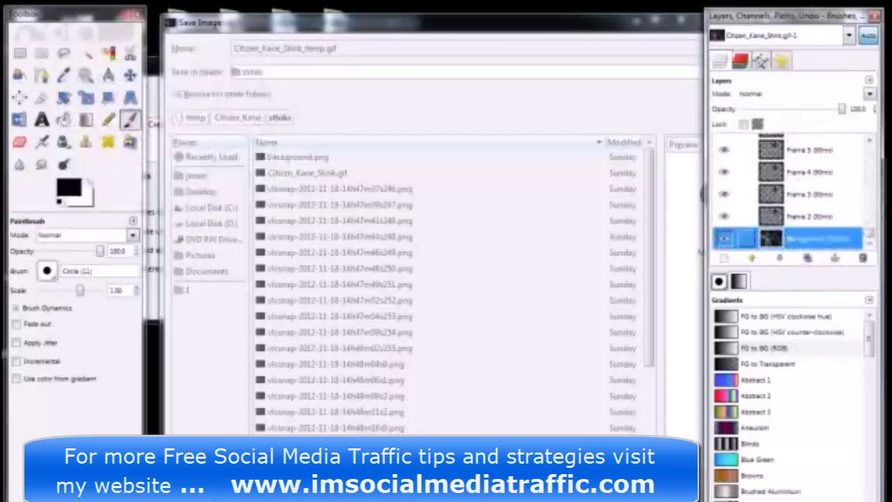
Step: Try a delay of 88 milliseconds between frames where unspecified in the GIF save options
key(Return)
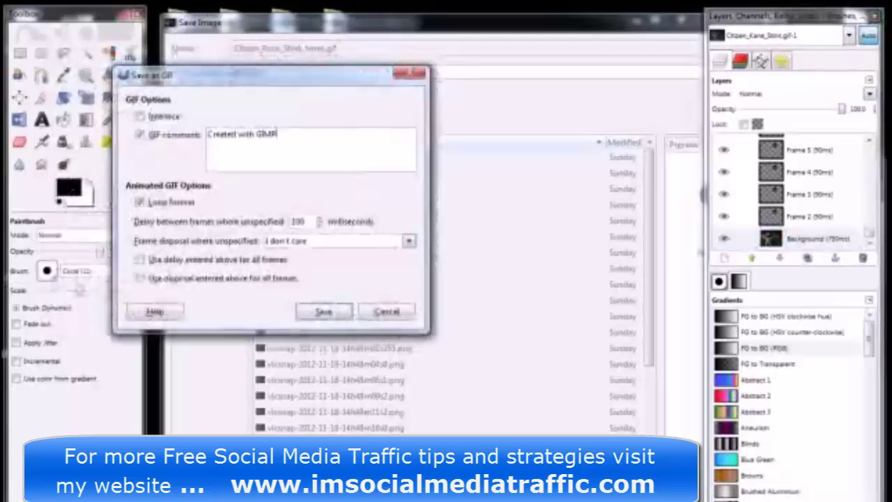
text(88)
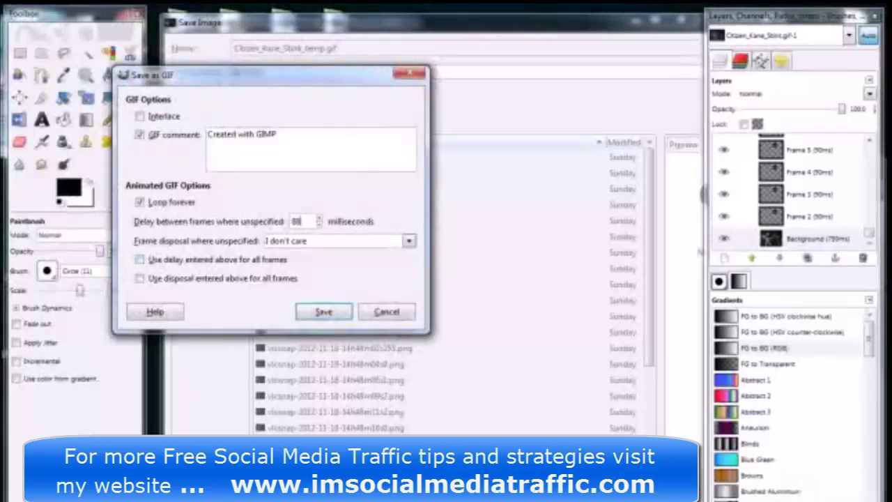
double_click(295, 221)
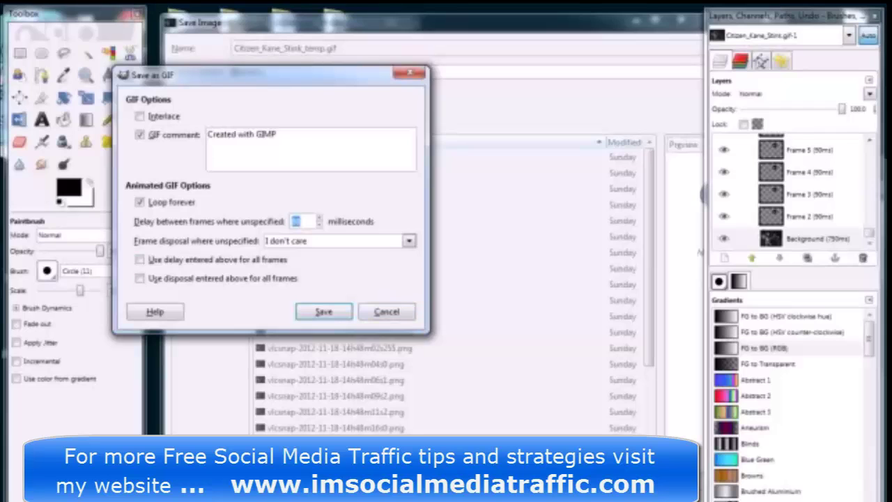
click(323, 312)
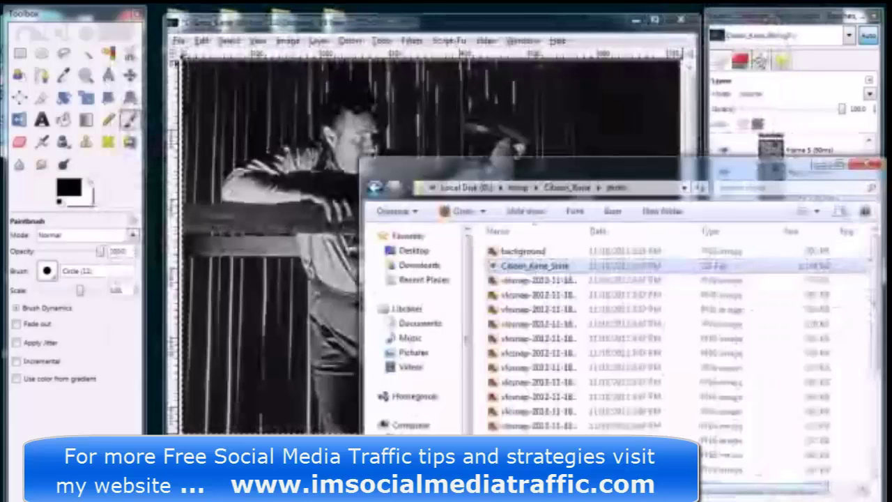
Step: Switch to the stinks folder in Windows Explorer and select the Citizen_Kane_Stink GIF file
key(F2)
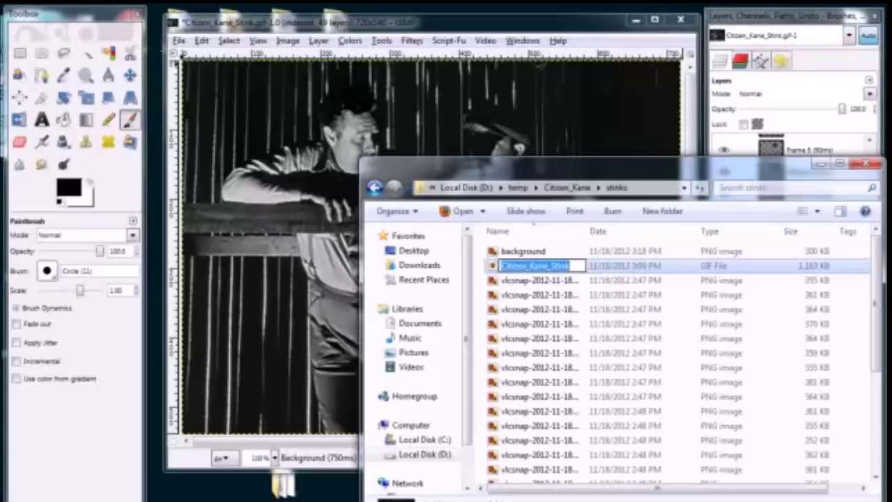
click(539, 280)
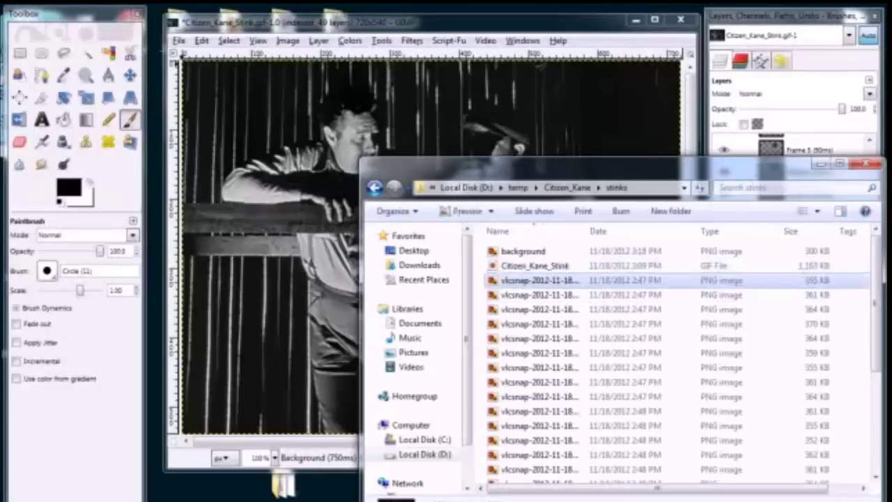
click(535, 265)
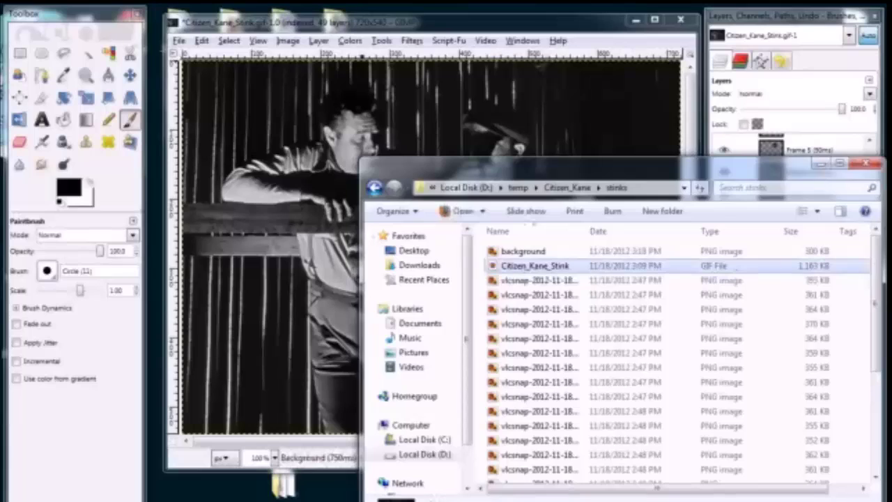
Step: Switch back to the Citizen_Kane_Stink image in GIMP and toggle frame layer visibility up through Frame 16 to compare the frames
click(361, 23)
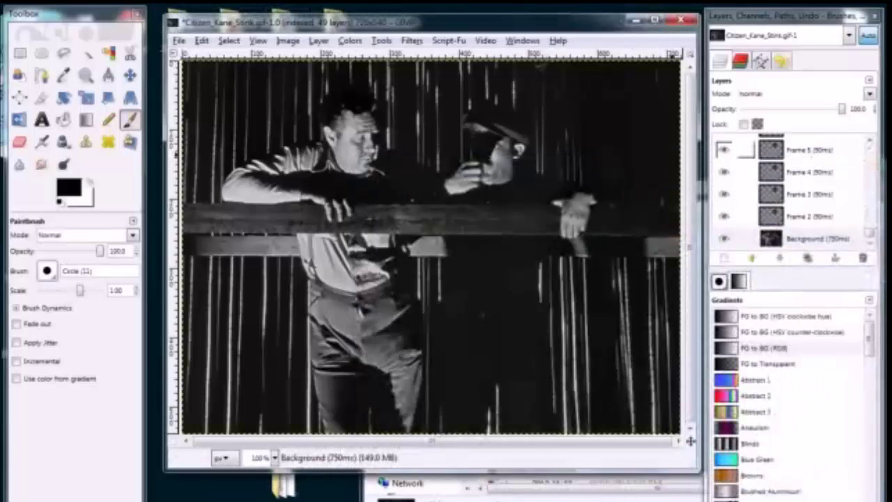
scroll(790, 191, up, 3)
click(724, 168)
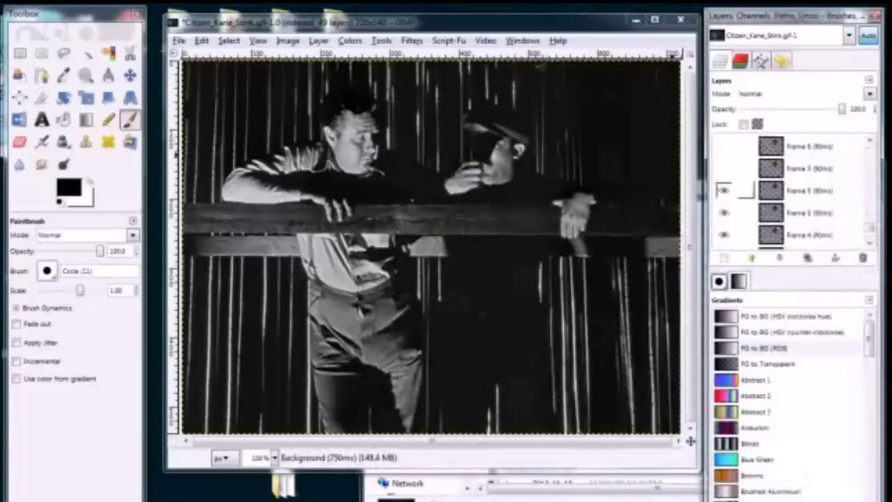
scroll(728, 190, up, 4)
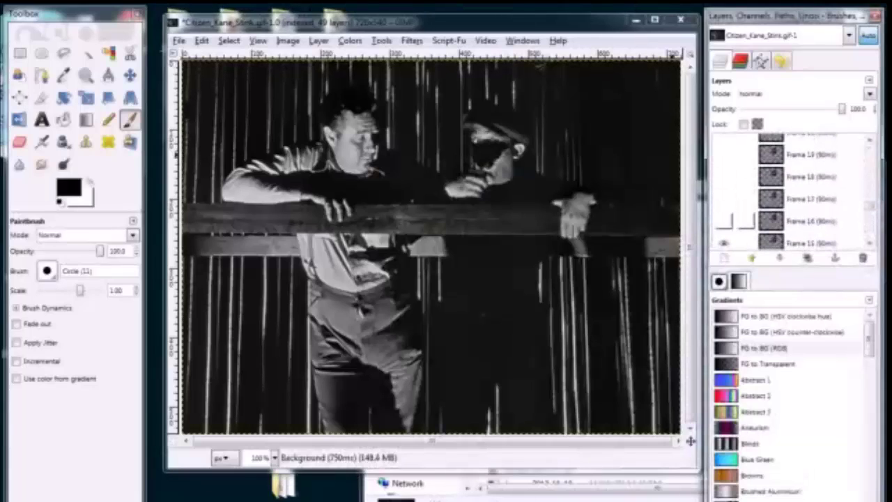
click(724, 221)
click(725, 221)
click(724, 221)
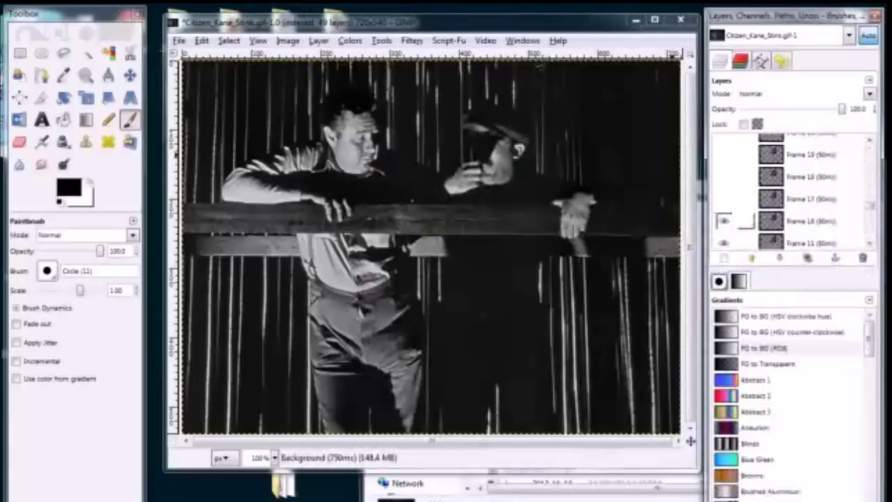
Step: Toggle the visibility of the layers around Frames 14 to 16, leaving Frames 15 and 16 hidden, and select the Frame 15 layer
scroll(724, 199, down, 1)
click(725, 223)
scroll(725, 223, down, 1)
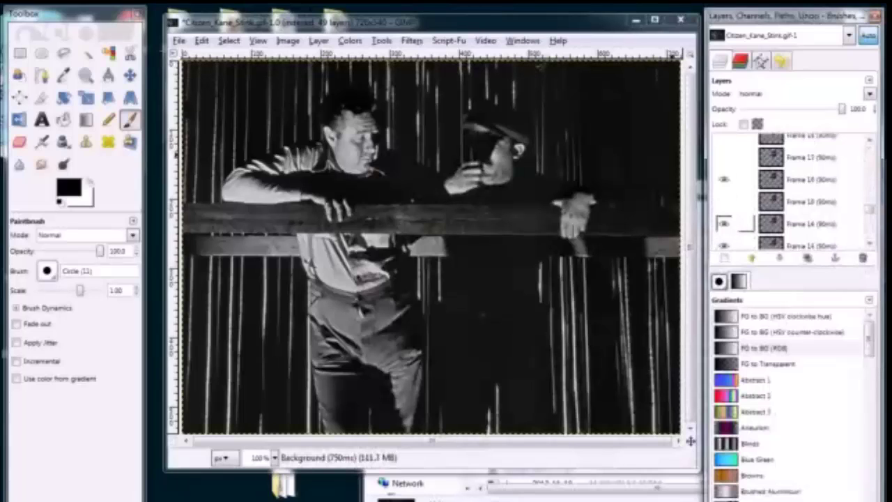
click(725, 179)
click(724, 179)
click(724, 179)
click(725, 179)
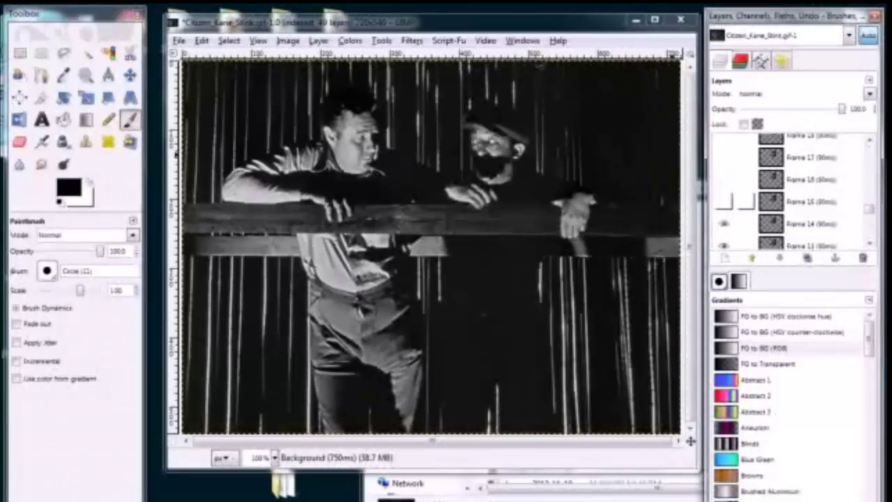
right_click(794, 201)
click(730, 184)
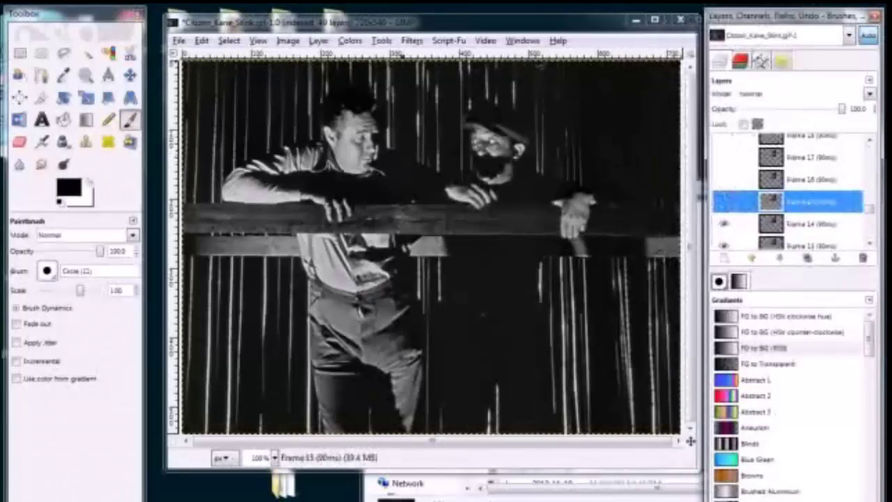
Step: Start scaling the whole image, setting its width to 500 pixels with the proportions kept
click(350, 40)
mouse_move(288, 41)
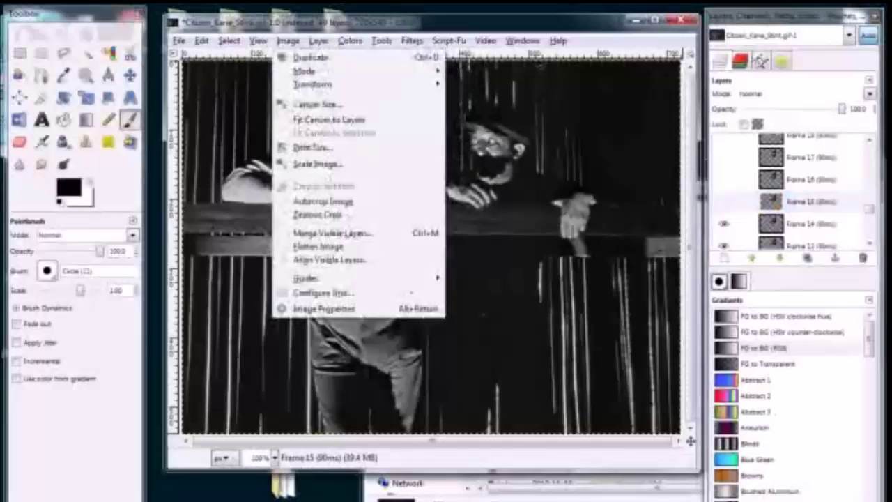
click(317, 164)
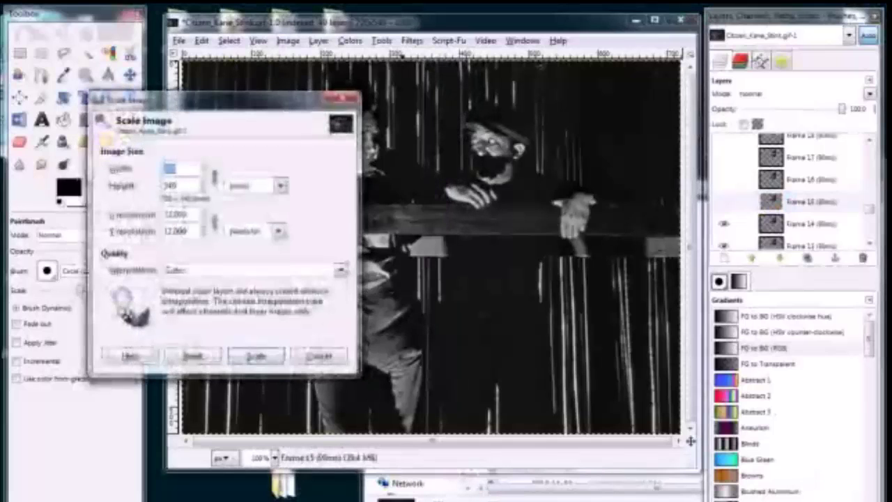
text(500)
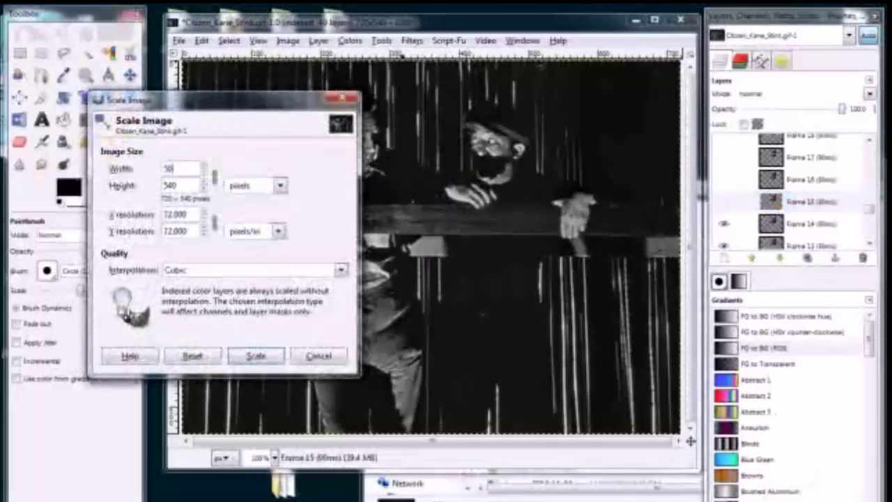
key(Return)
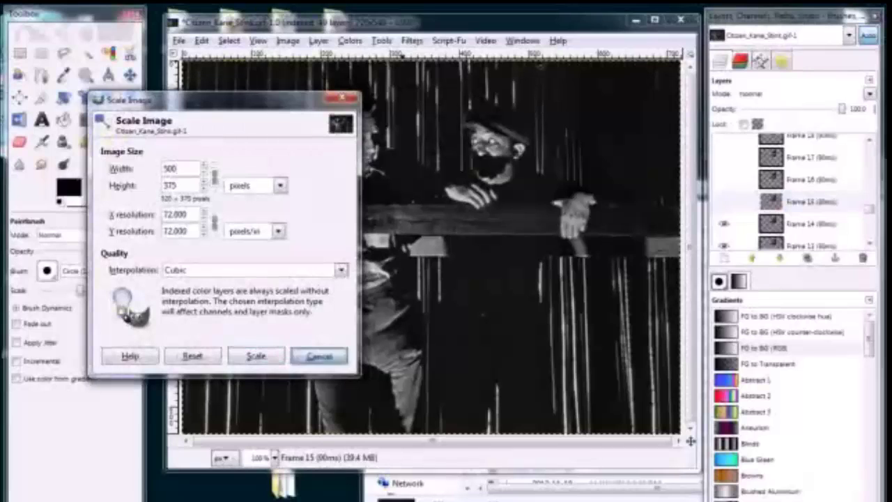